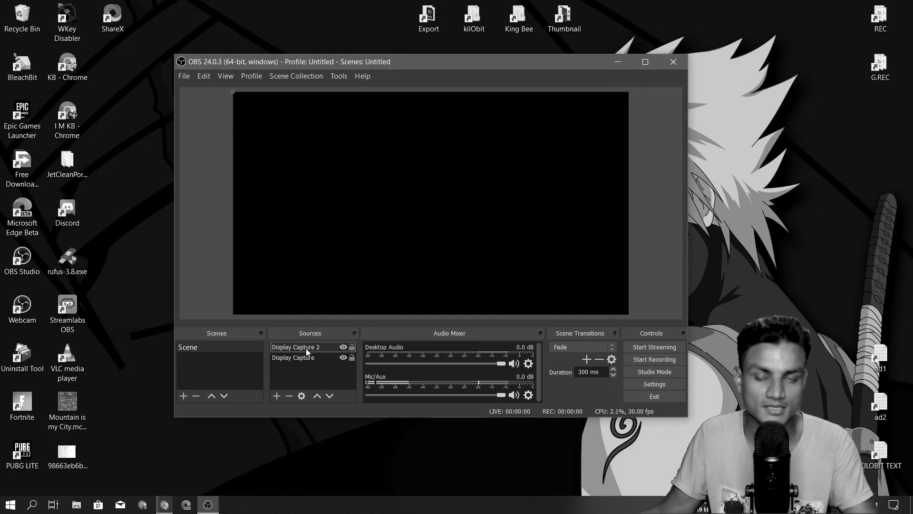
Bring up the context menu of the Display Capture 2 source
right_click(306, 348)
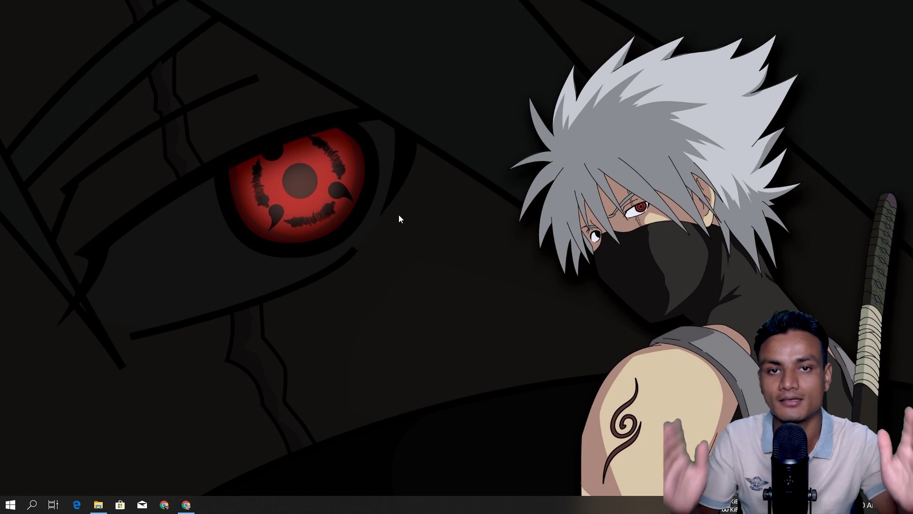
Turn on View > Show desktop icons from the desktop menu and minimise OBS Studio
right_click(375, 160)
mouse_move(458, 170)
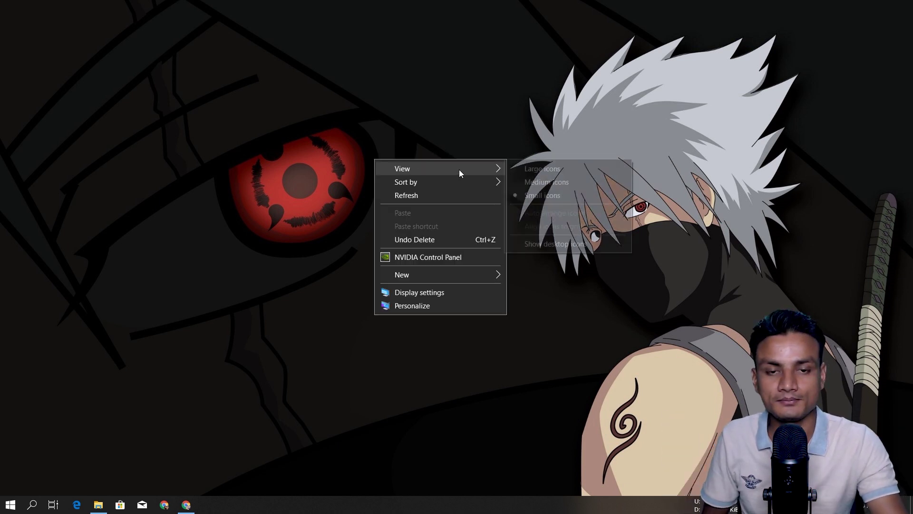
left_click(544, 244)
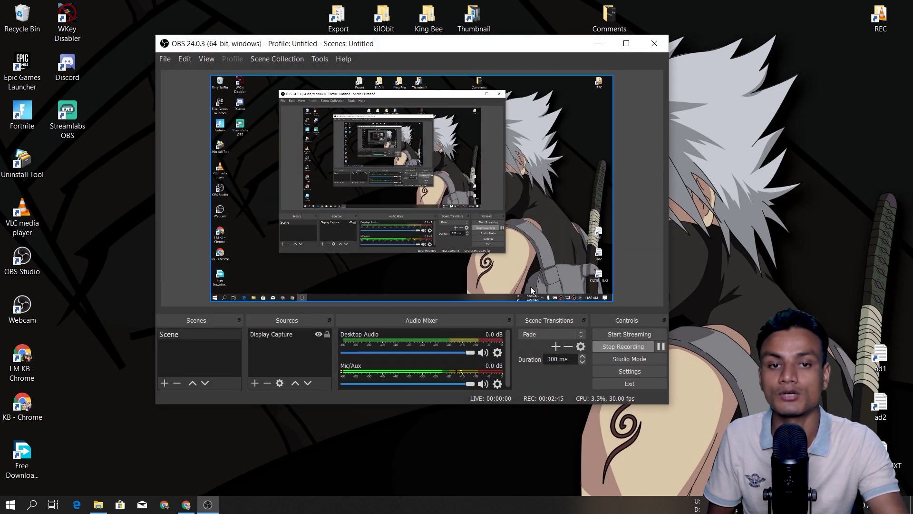
left_click(594, 48)
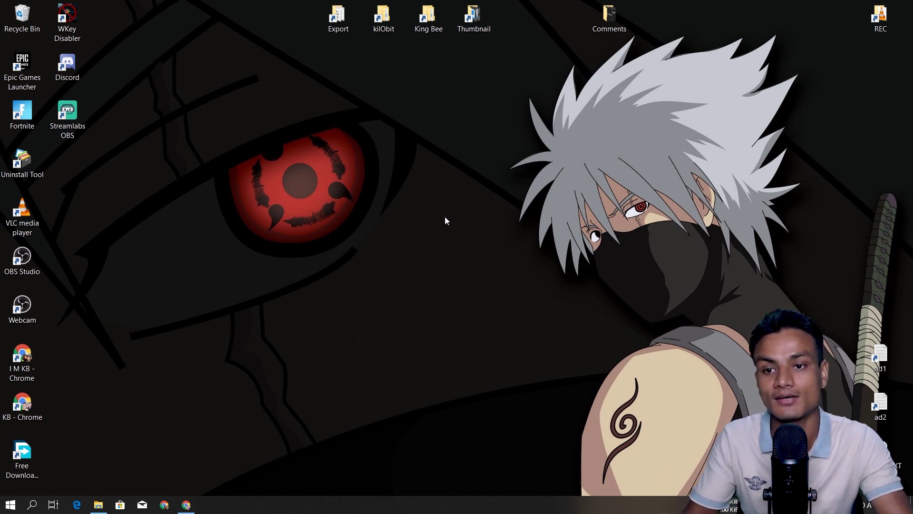
Go from Display settings to the Graphics settings page and expand the existing OBS Studio entry
right_click(380, 261)
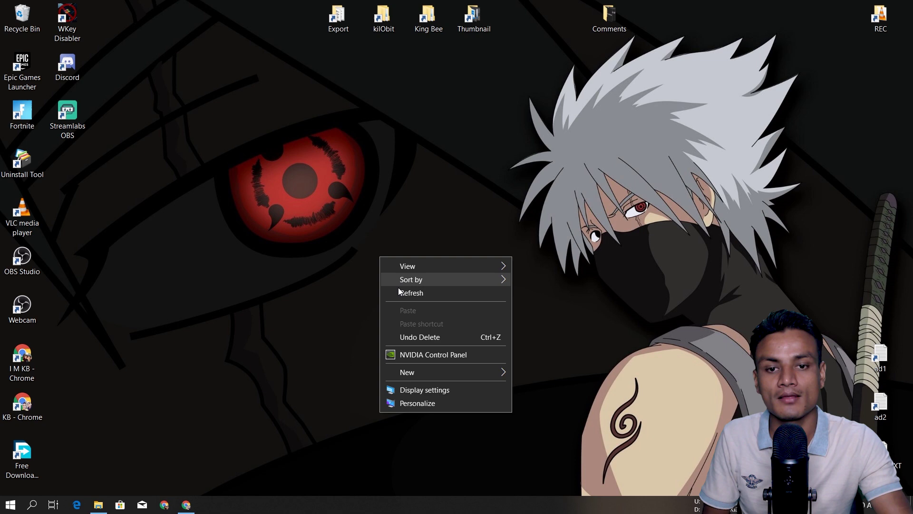
left_click(421, 391)
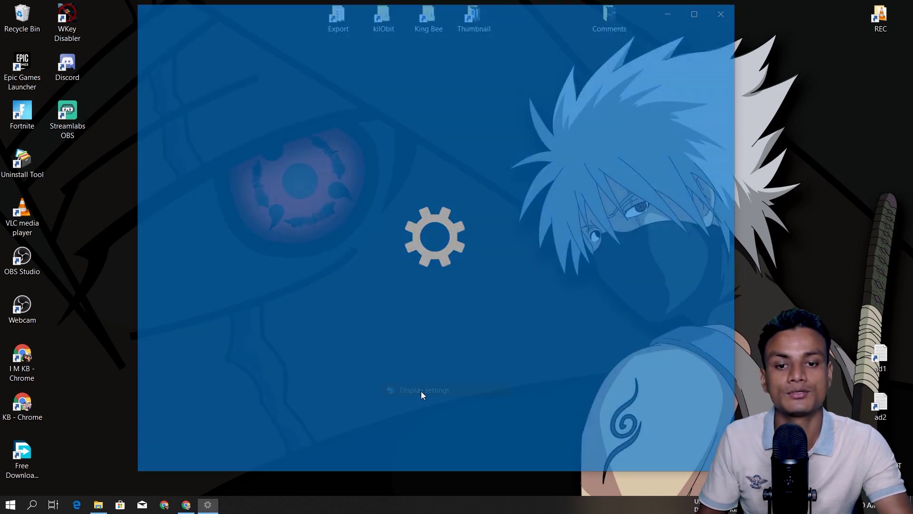
scroll(525, 187, "down", 15)
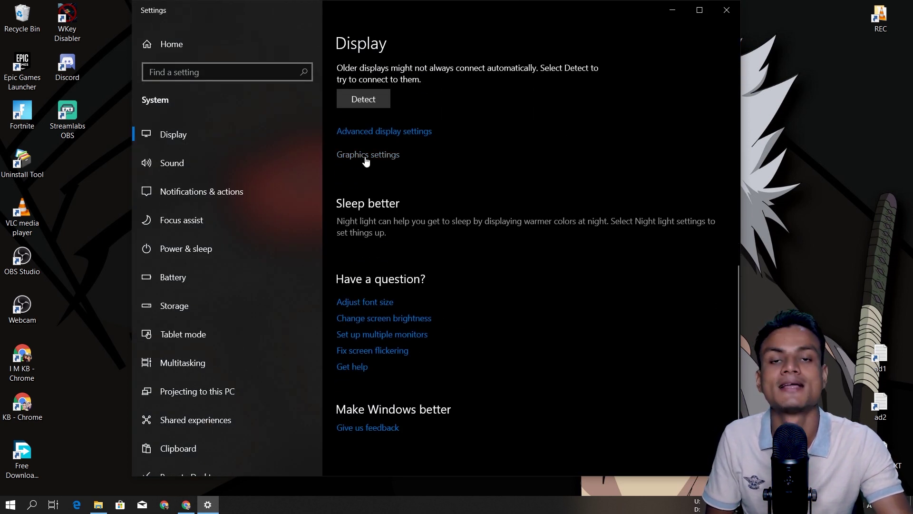
left_click(365, 160)
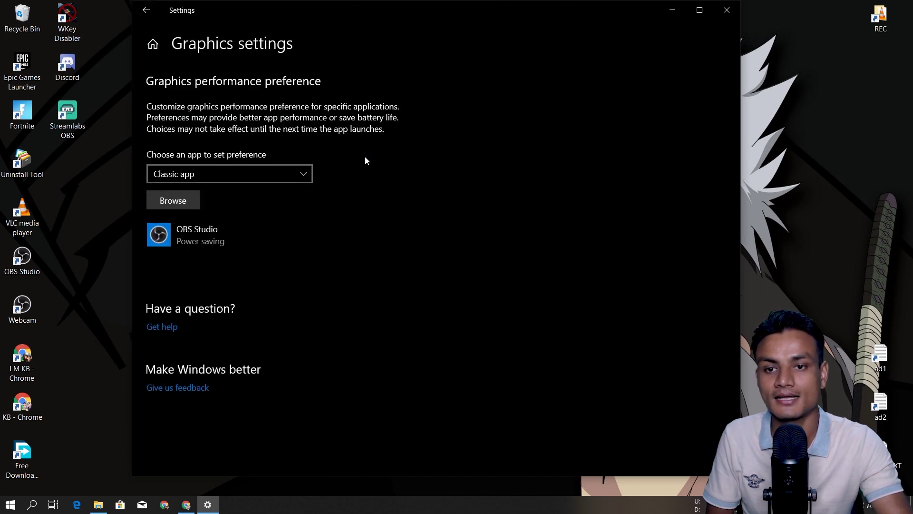
left_click(217, 241)
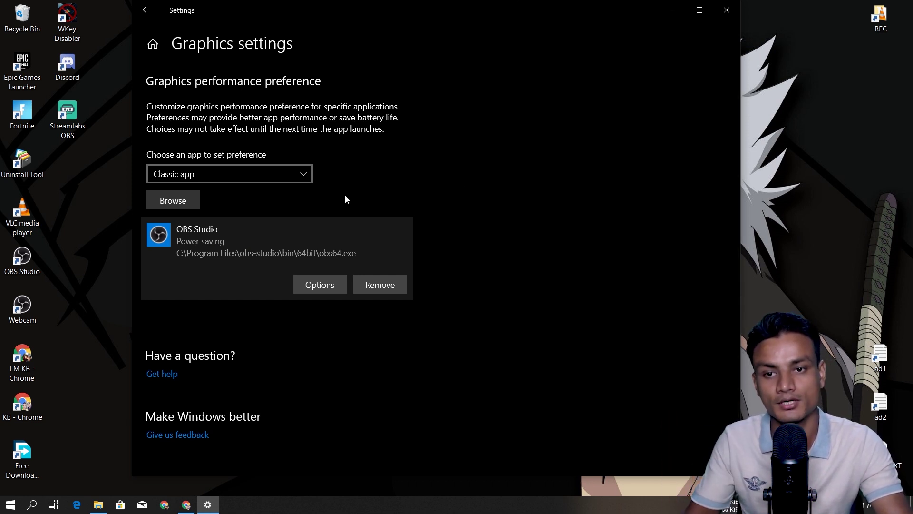
Keep Classic app as the app type and browse for a program to add
left_click(208, 174)
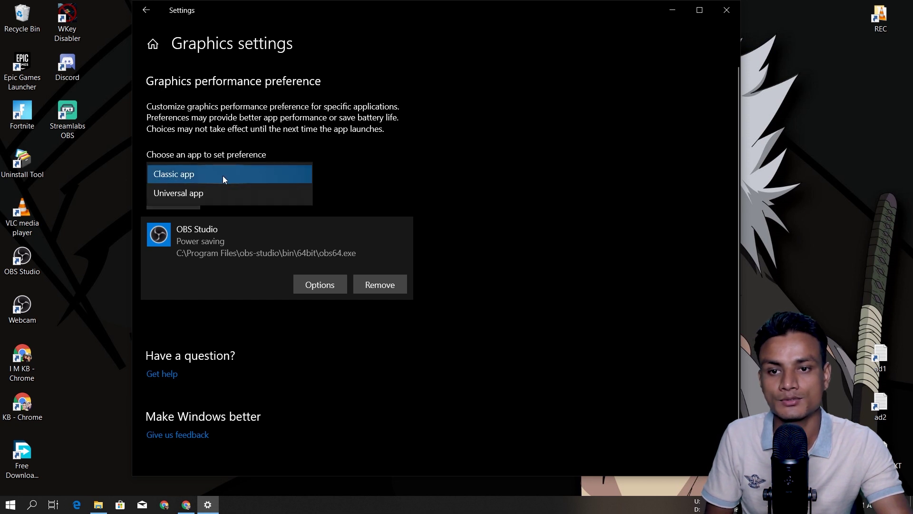
left_click(195, 175)
left_click(229, 175)
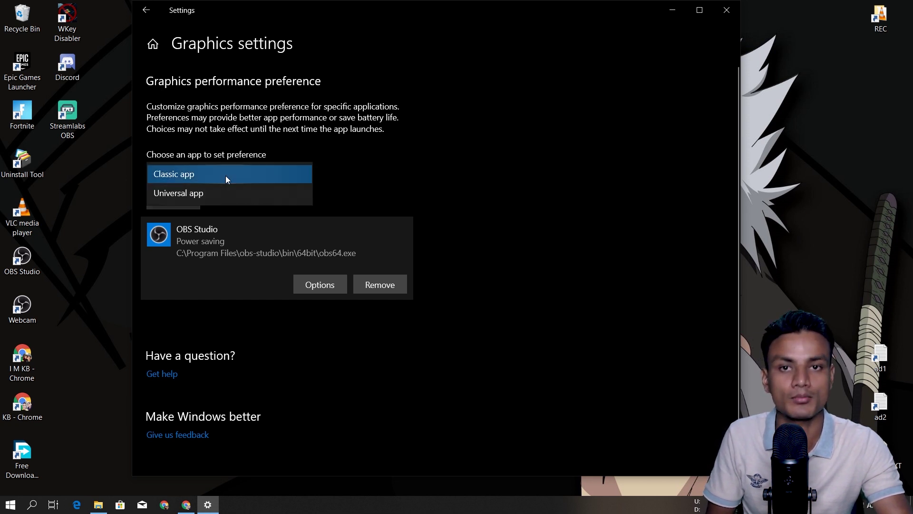
left_click(200, 176)
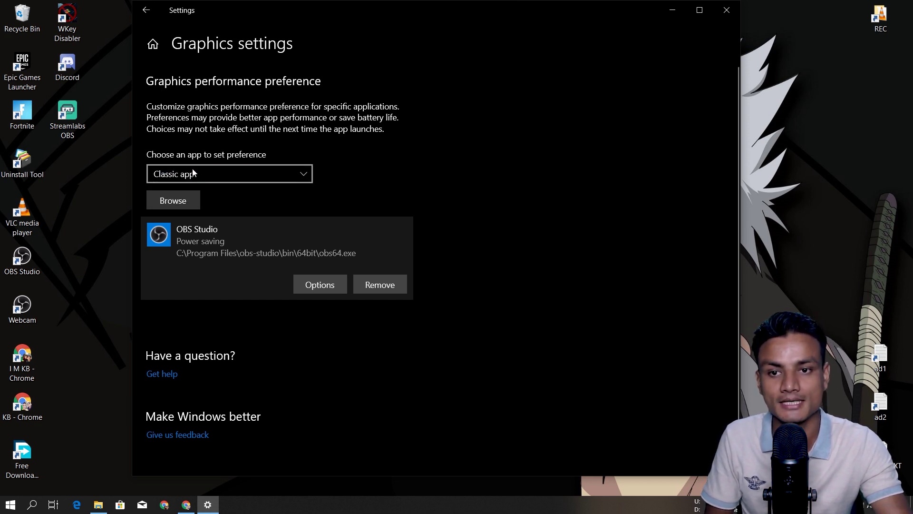
left_click(179, 202)
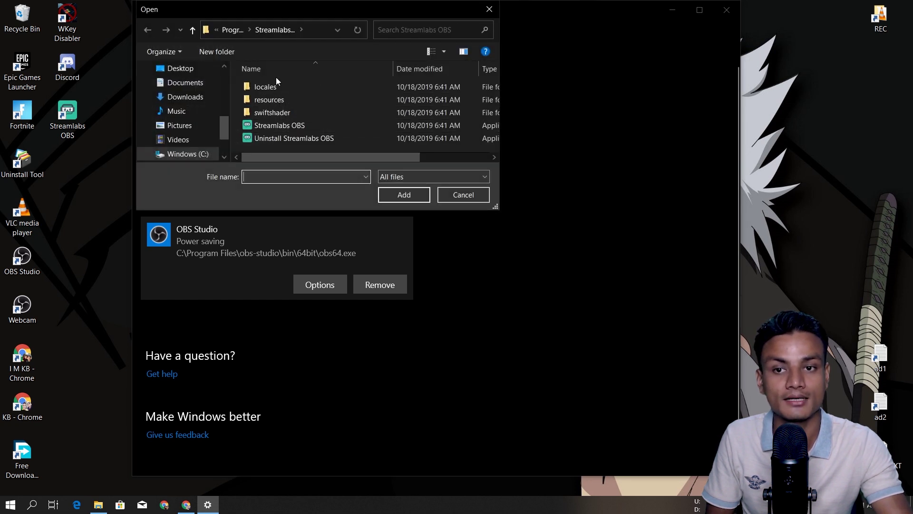
Add C:\OBS-Studio\bin\64bit\obs64.exe to the graphics preference list
left_click(192, 153)
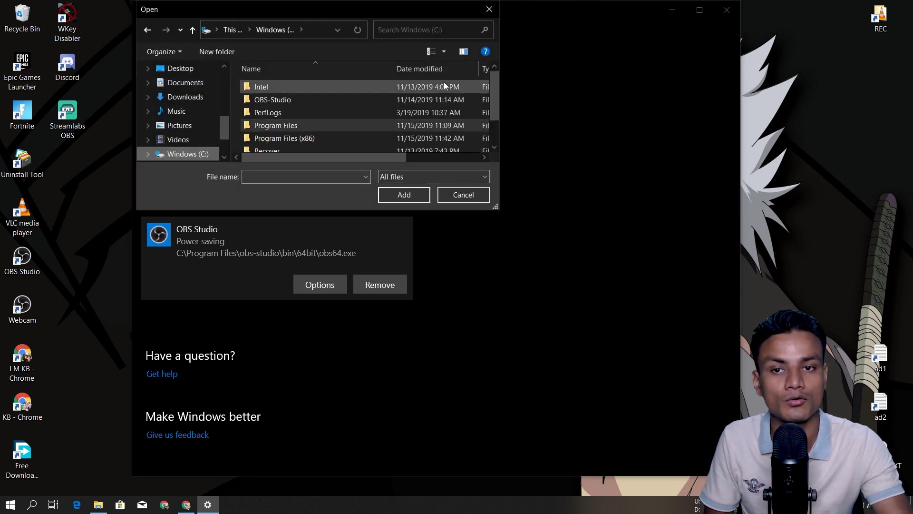
double_click(288, 99)
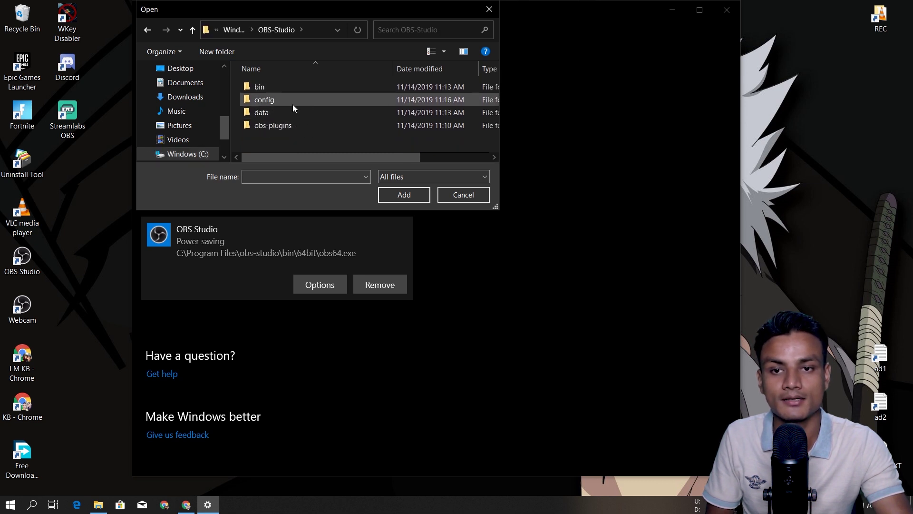
double_click(290, 89)
double_click(300, 87)
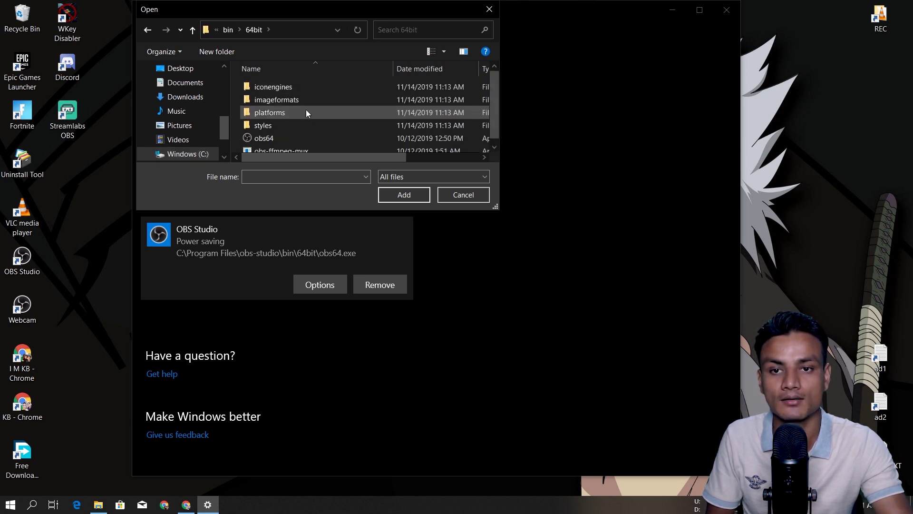
left_click(270, 142)
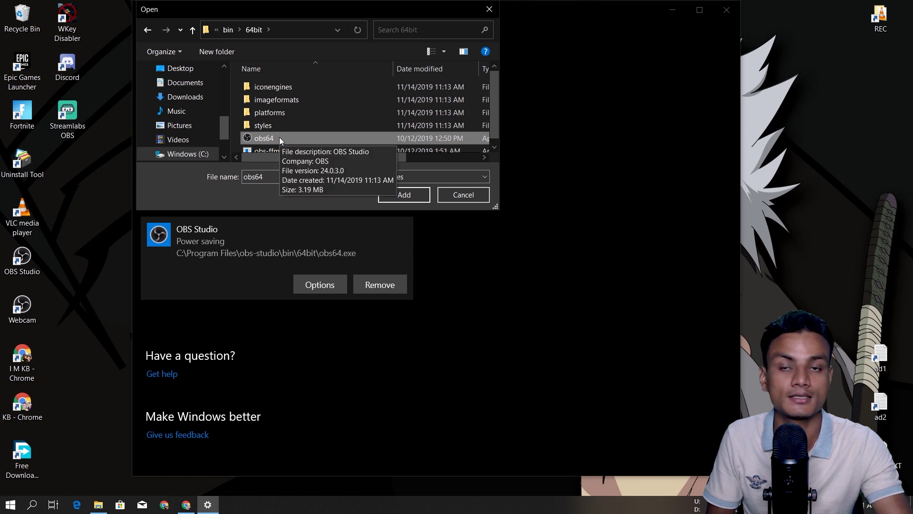
left_click(385, 196)
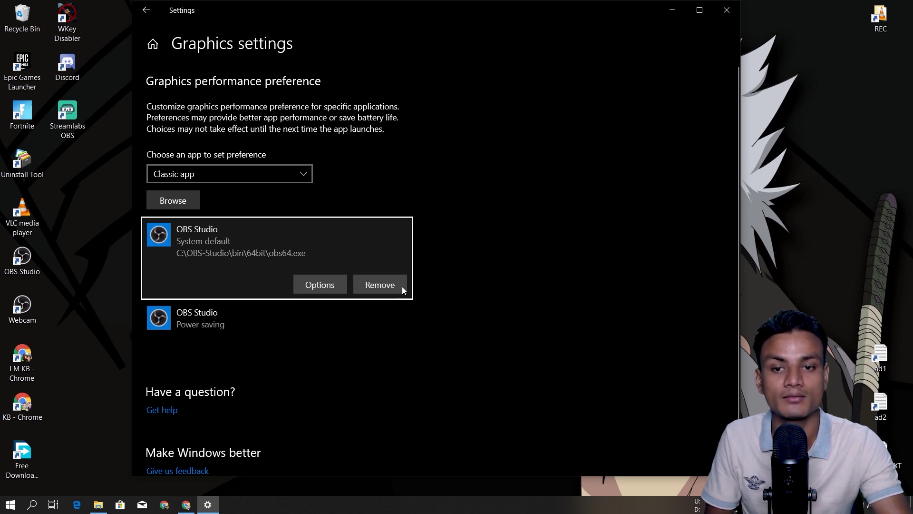
Set the new obs64.exe entry's graphics preference to Power saving and save it
left_click(315, 286)
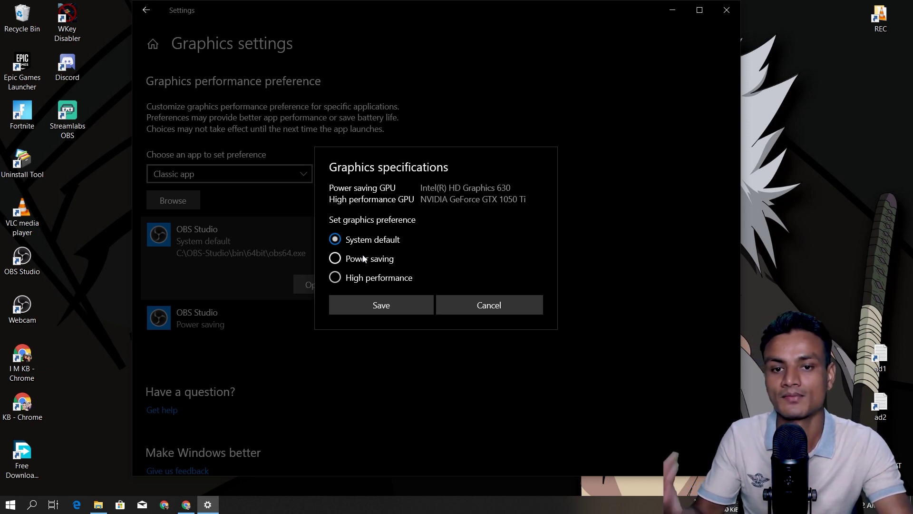
left_click(336, 261)
left_click(382, 299)
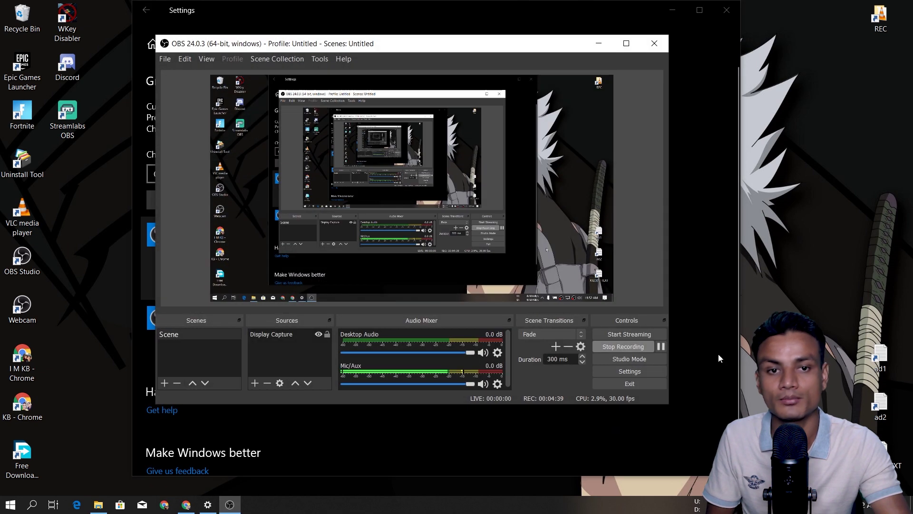
Minimise OBS Studio to reveal the Graphics settings list
left_click(598, 44)
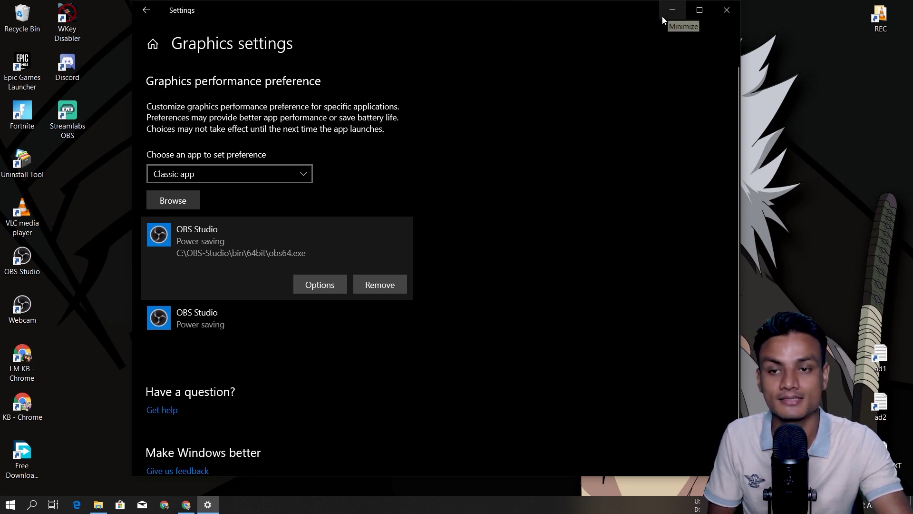
right_click(27, 262)
mouse_move(104, 252)
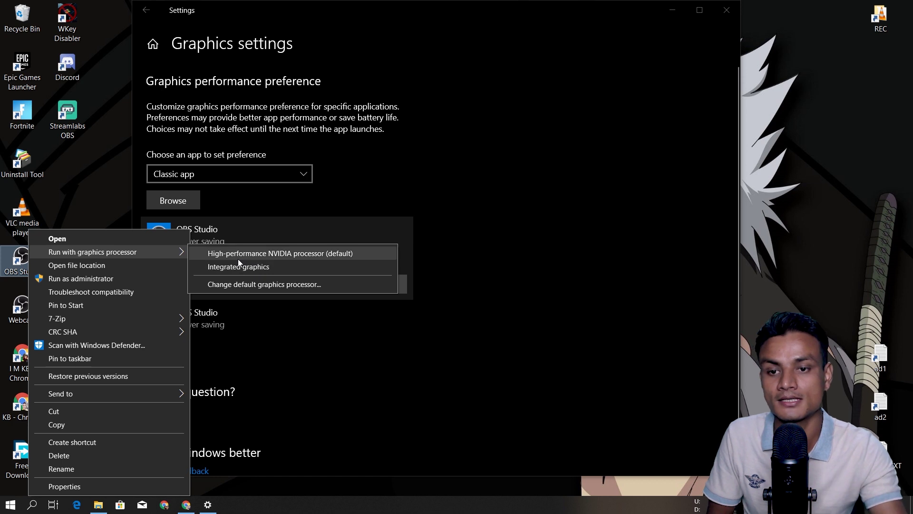
left_click(466, 139)
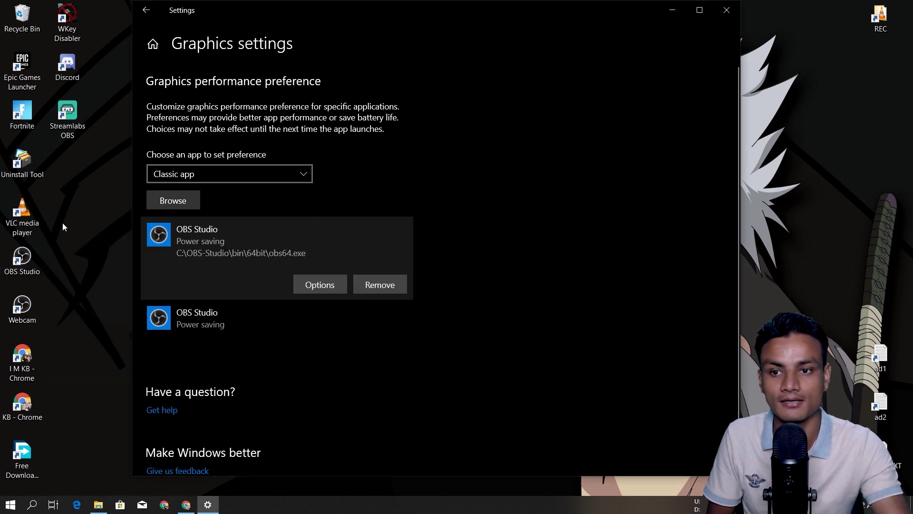
right_click(22, 255)
mouse_move(134, 251)
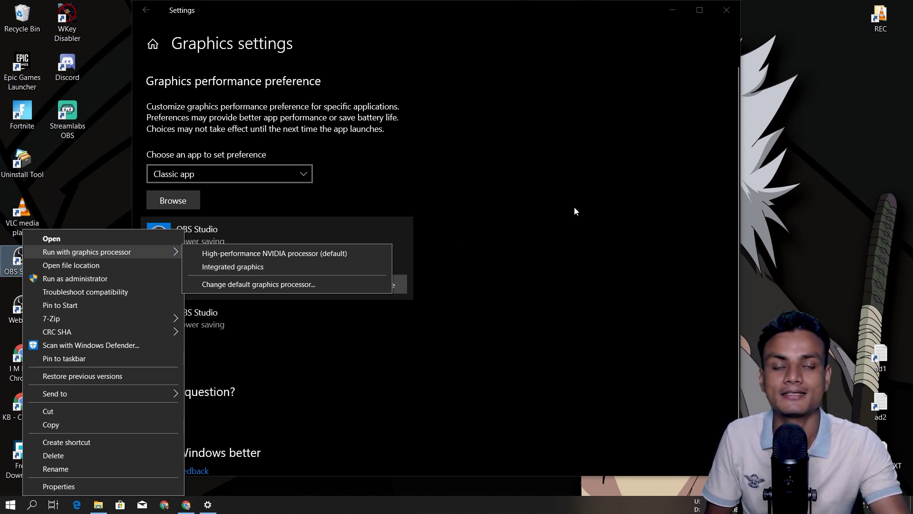
left_click(556, 184)
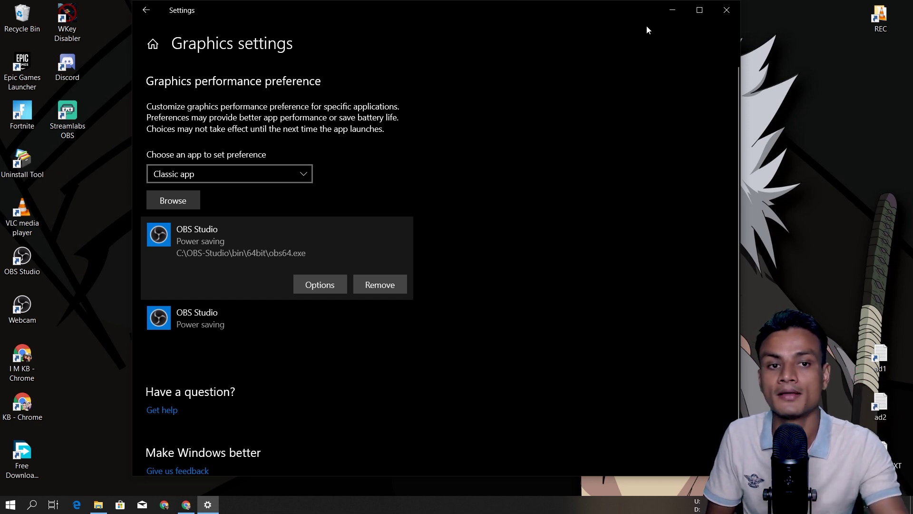
Minimize the Settings window to return to the desktop
left_click(671, 10)
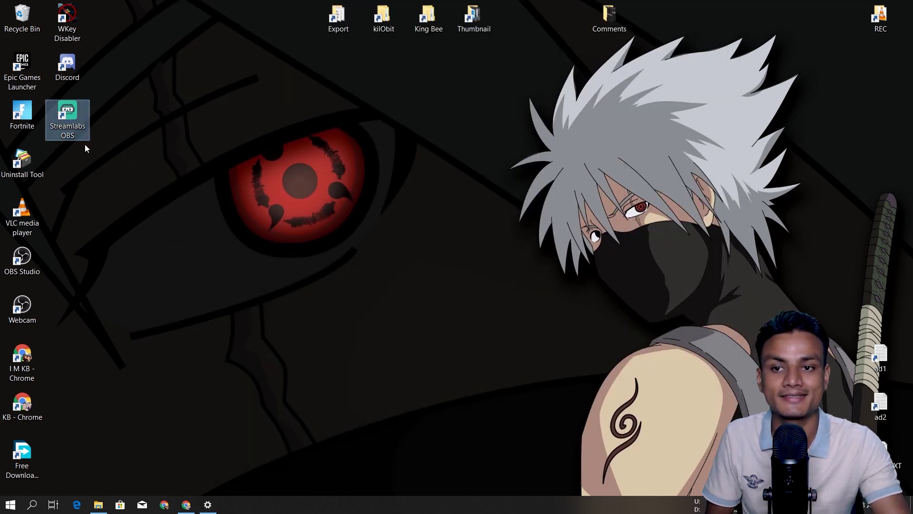
Launch Streamlabs OBS and delete its Display Capture source, confirming with OK
double_click(83, 126)
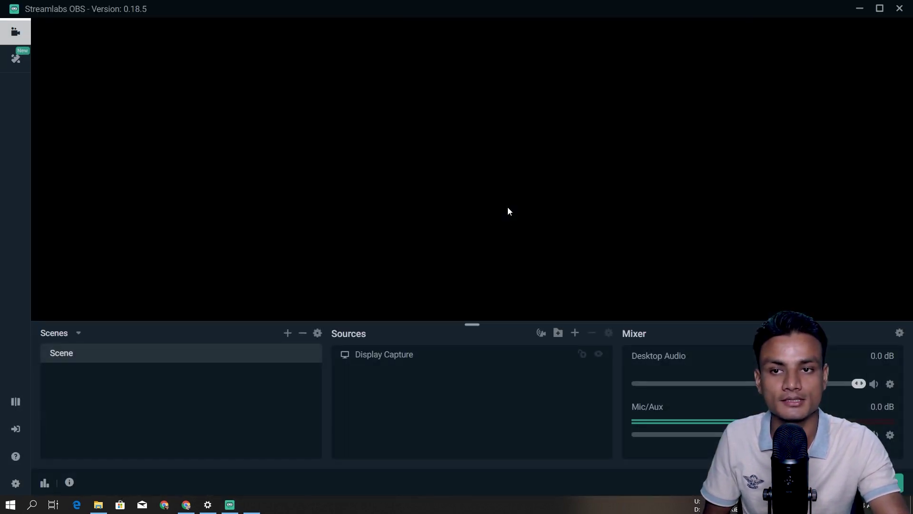
left_click(414, 360)
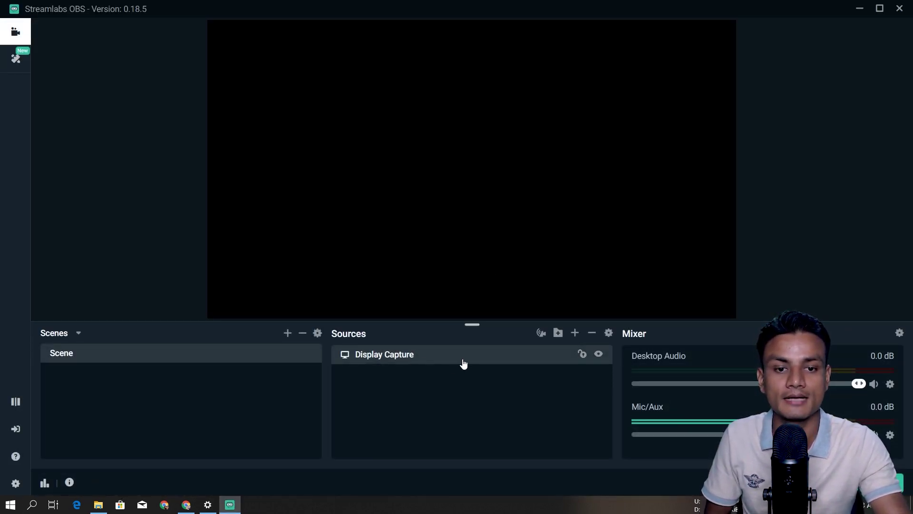
left_click(592, 335)
left_click(490, 255)
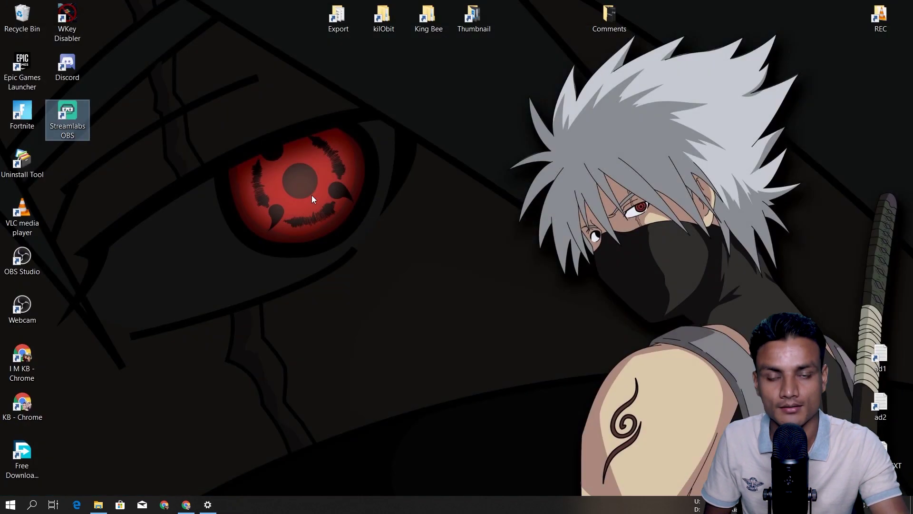
Reach Graphics settings through Display settings and start browsing for a program
right_click(312, 195)
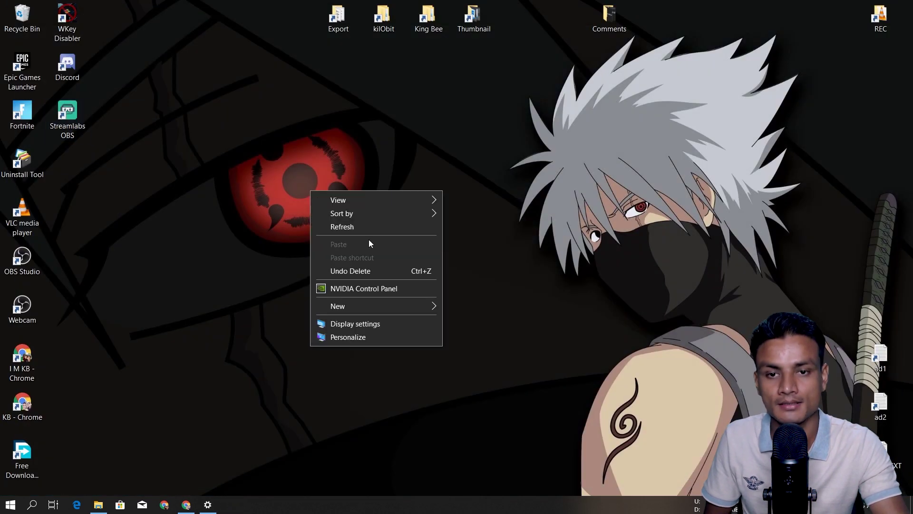
left_click(373, 326)
scroll(428, 286, "down", 10)
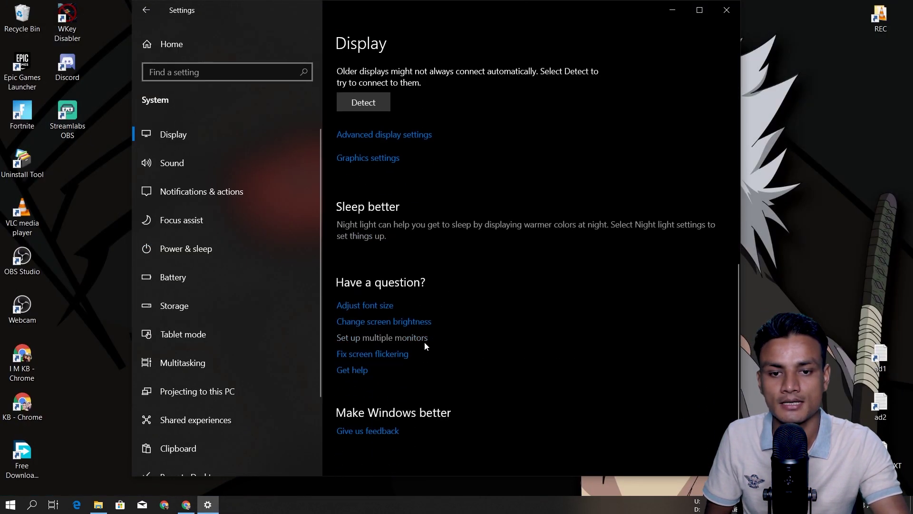
left_click(372, 156)
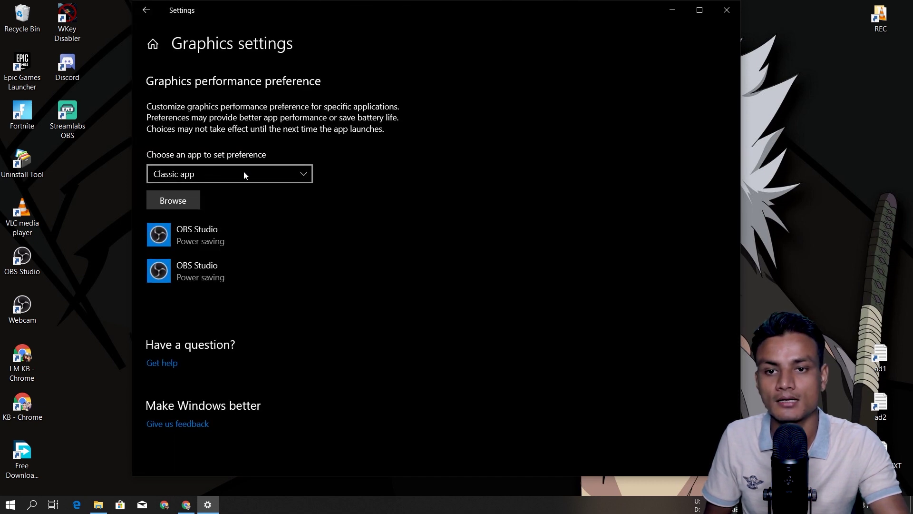
left_click(174, 199)
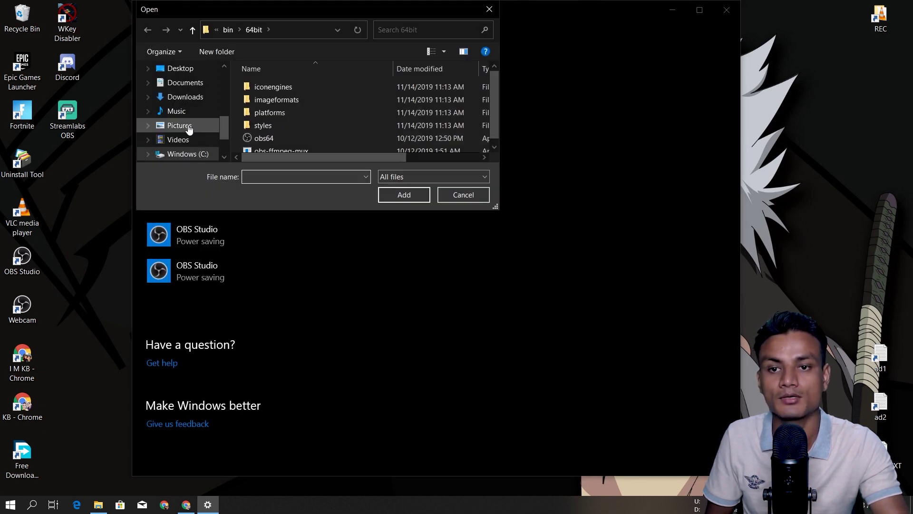
Select the Streamlabs OBS program in C:\Program Files\Streamlabs OBS
scroll(185, 131, "down", 1)
left_click(187, 127)
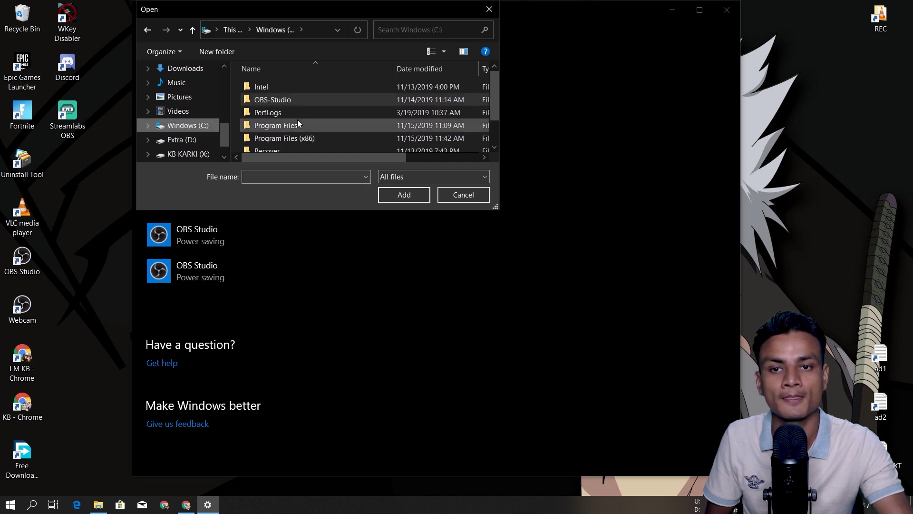
scroll(314, 119, "down", 1)
double_click(317, 94)
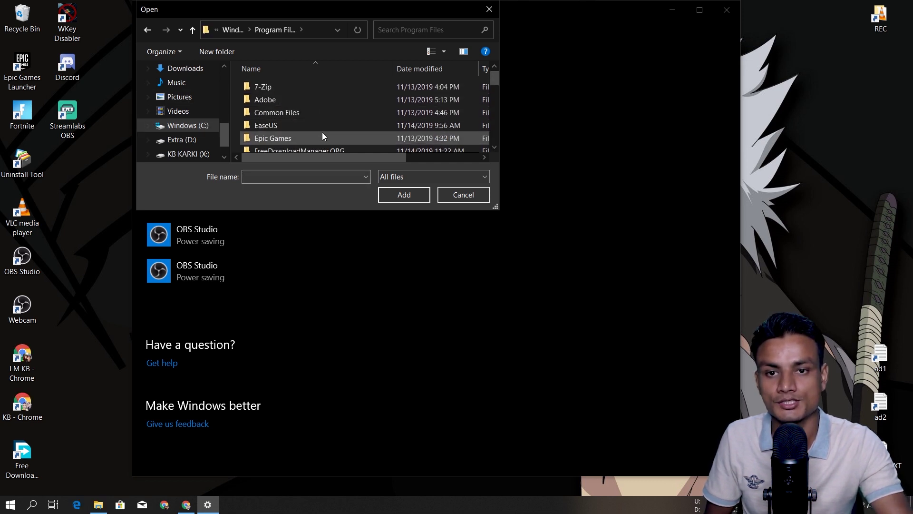
scroll(323, 131, "down", 4)
scroll(324, 133, "down", 3)
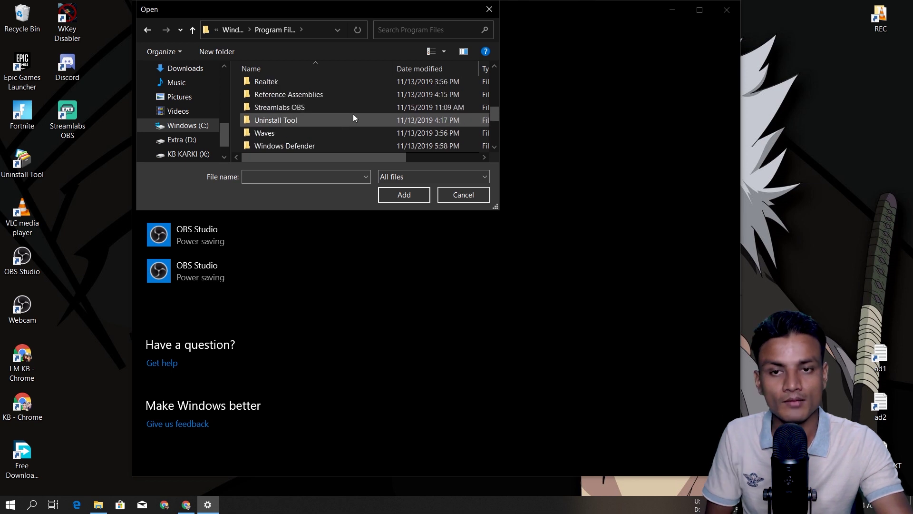
scroll(353, 117, "up", 1)
double_click(336, 96)
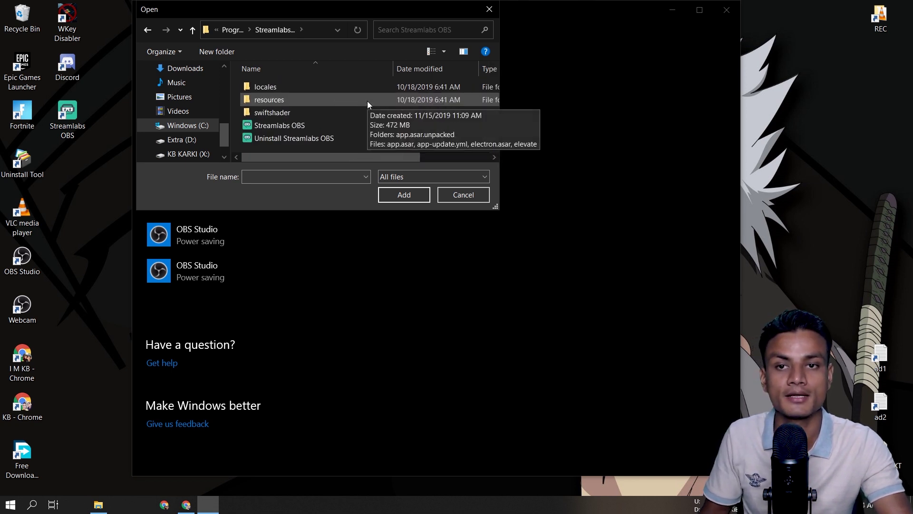
left_click(301, 126)
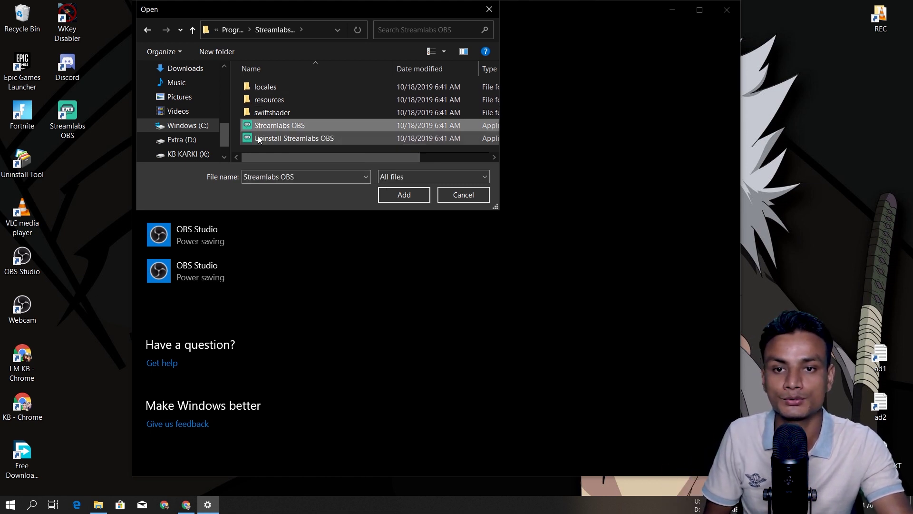
Add Streamlabs OBS, save it on Power saving, and close Settings
left_click(399, 195)
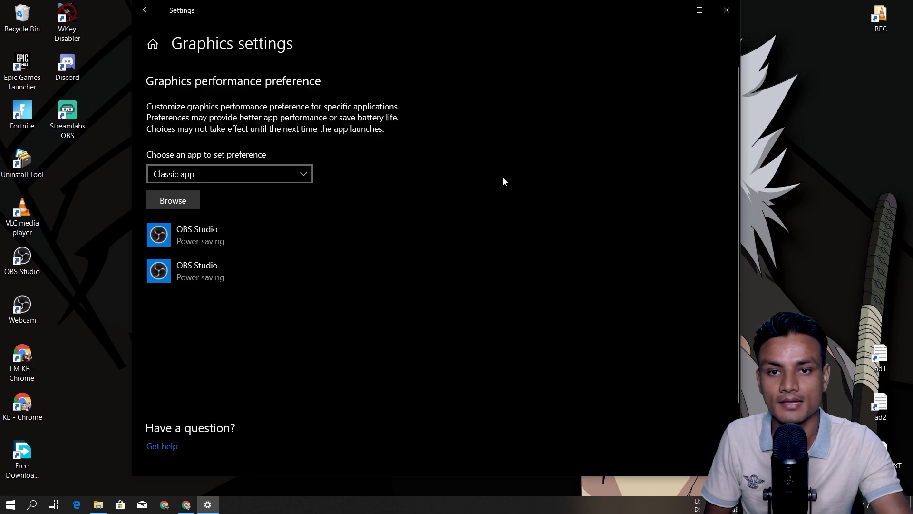
left_click(330, 356)
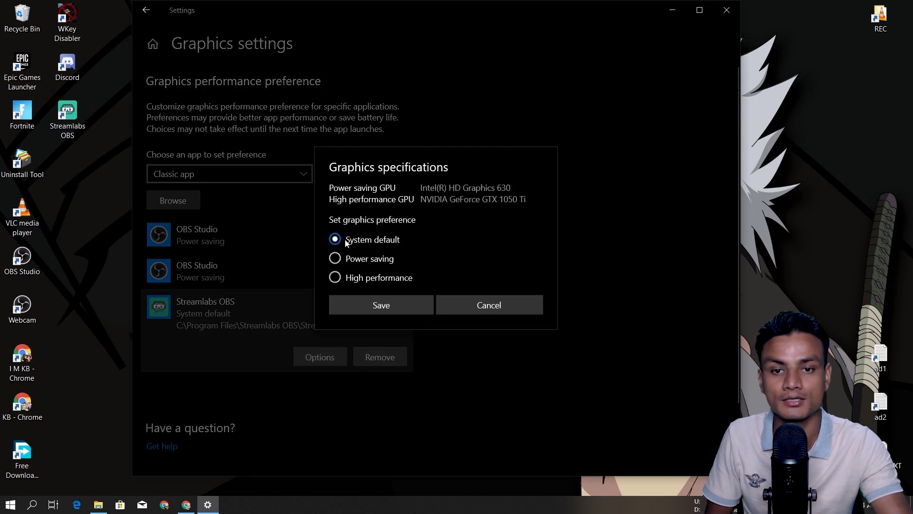
left_click(353, 259)
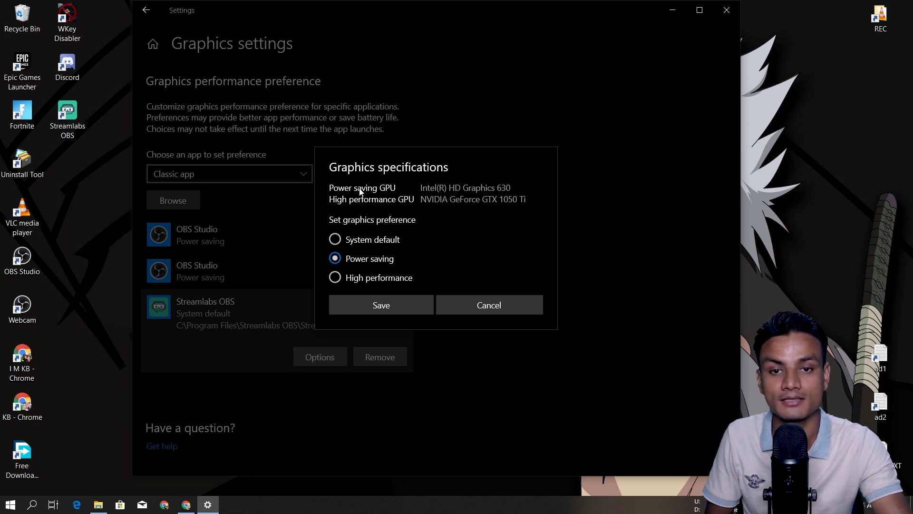
left_click(375, 305)
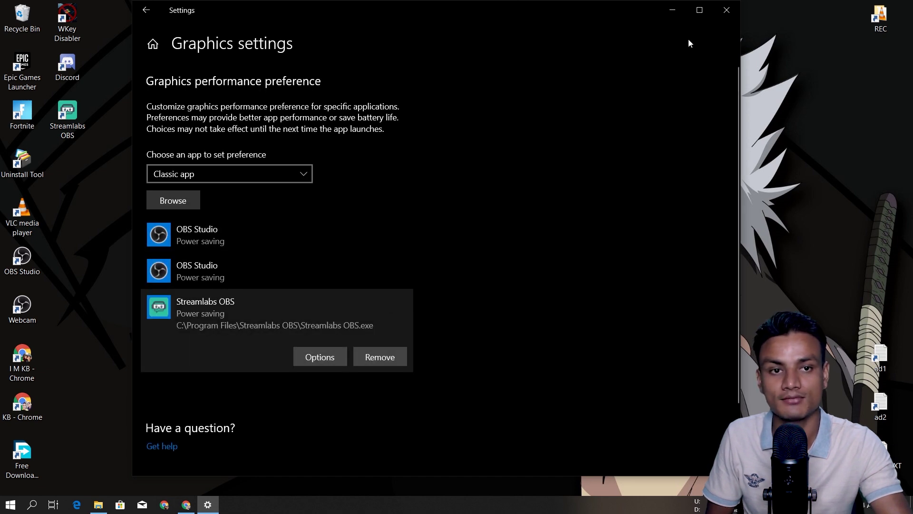
left_click(724, 11)
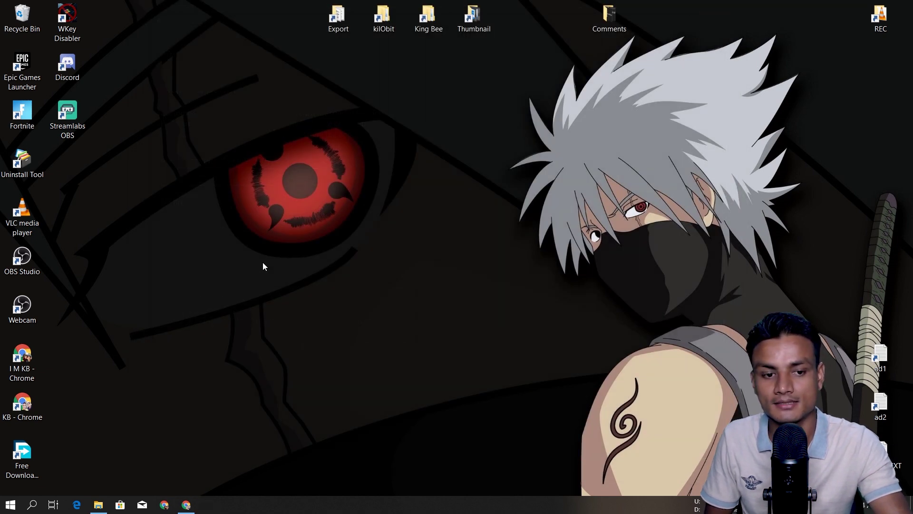
Relaunch Streamlabs OBS and add a Display Capture source with the default name for Display 1
double_click(73, 124)
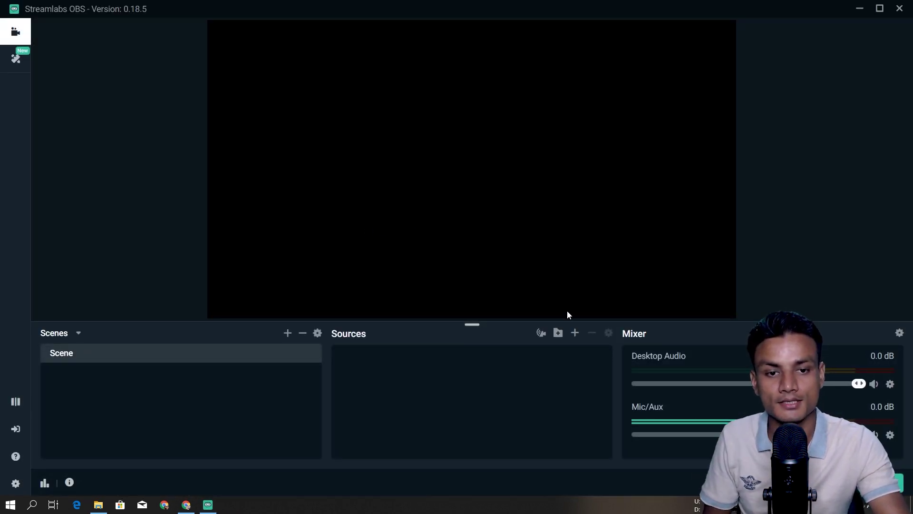
left_click(574, 334)
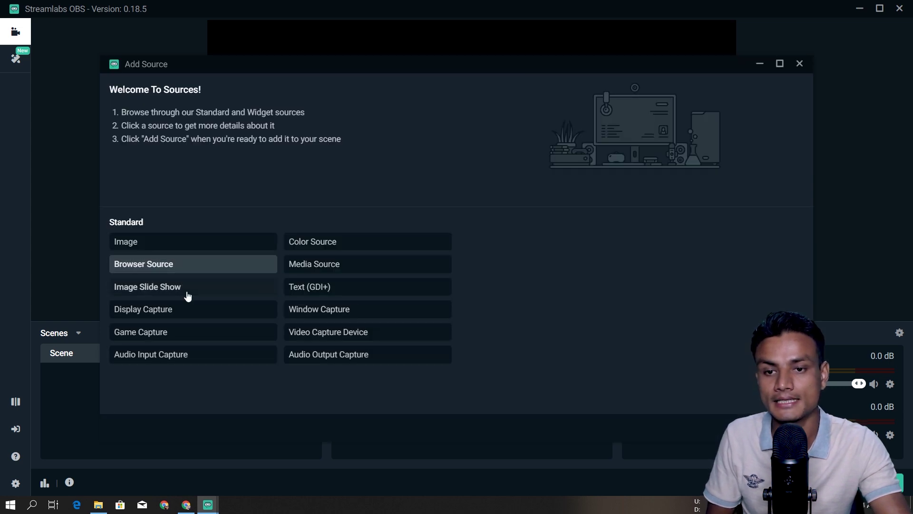
left_click(164, 310)
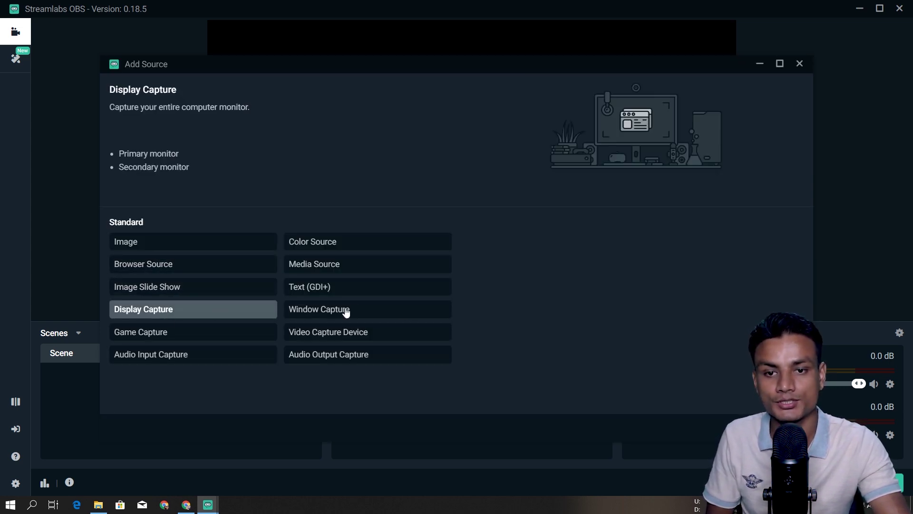
left_click(776, 399)
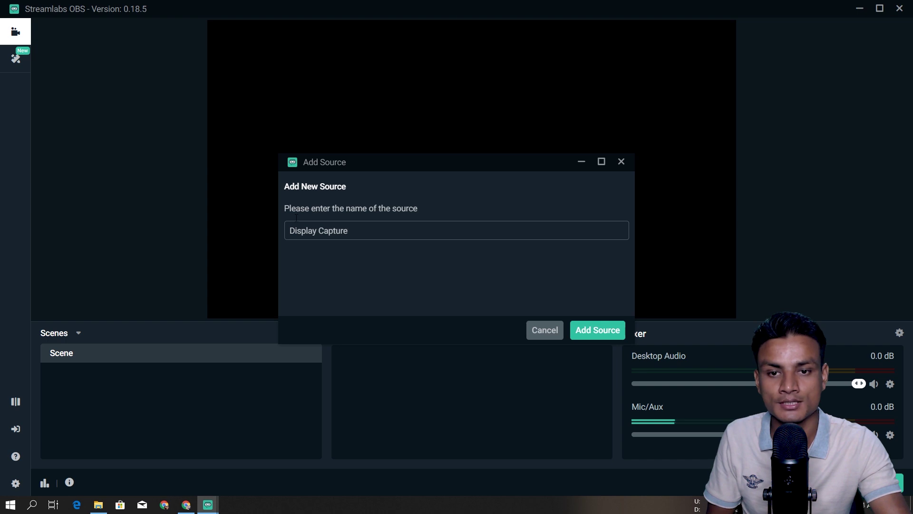
key("Return")
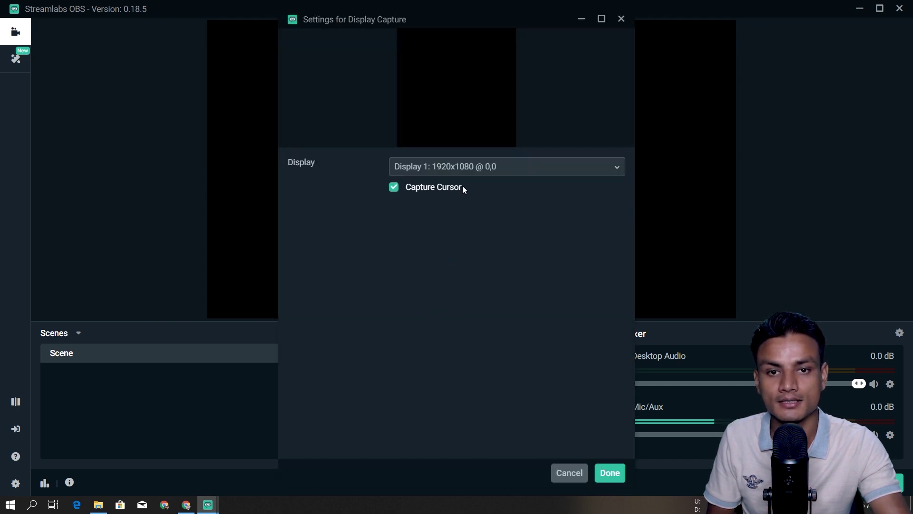
left_click(606, 472)
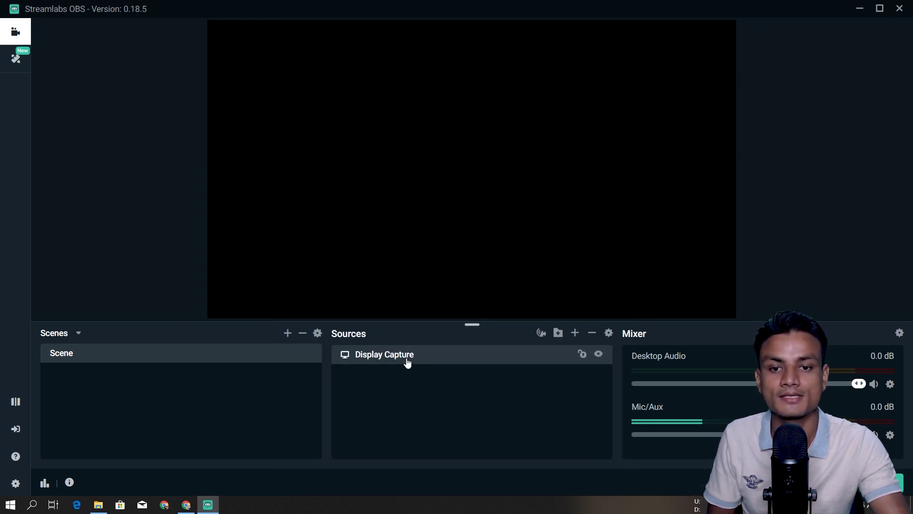